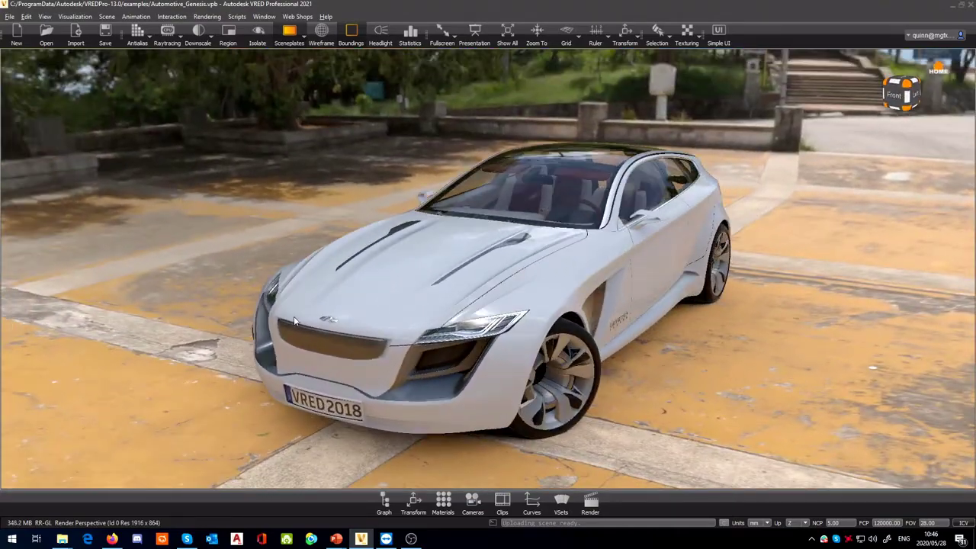
Orbit around the white car to examine its front, both sides and bonnet in the seaview environment
{"action": "left_click_drag", "start_coordinate": [294, 320], "coordinate": [882, 279]}
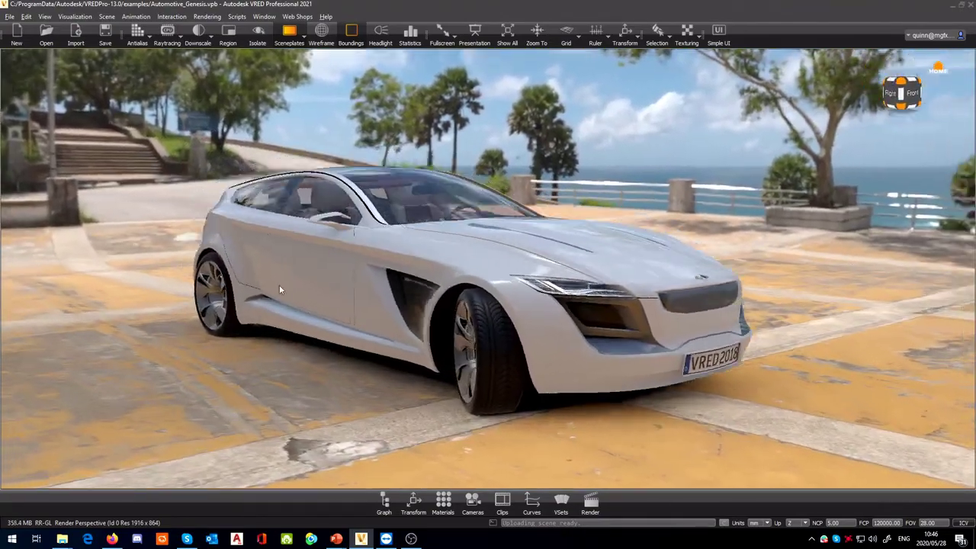
{"action": "left_click_drag", "start_coordinate": [279, 289], "coordinate": [230, 329]}
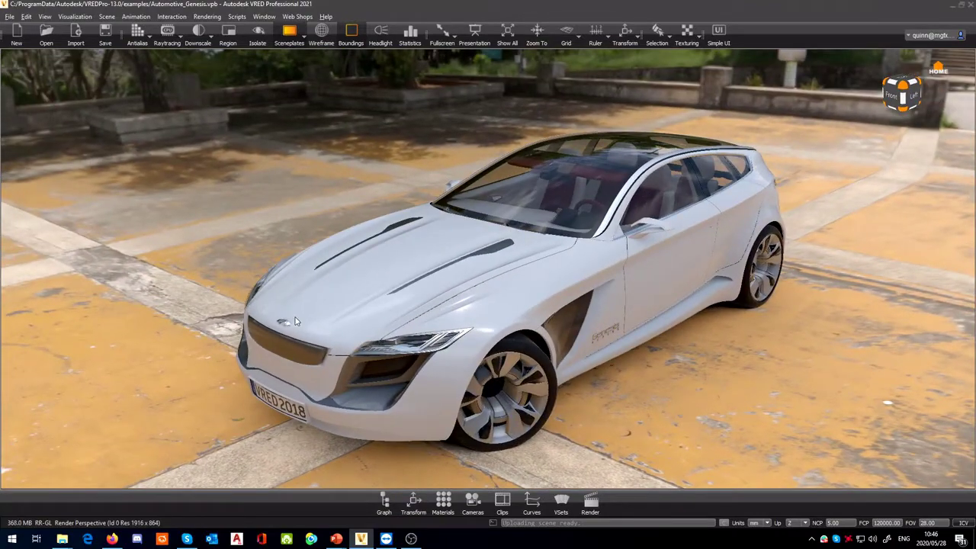
{"action": "left_click_drag", "start_coordinate": [384, 300], "coordinate": [453, 267]}
{"action": "left_click_drag", "start_coordinate": [466, 306], "coordinate": [436, 306]}
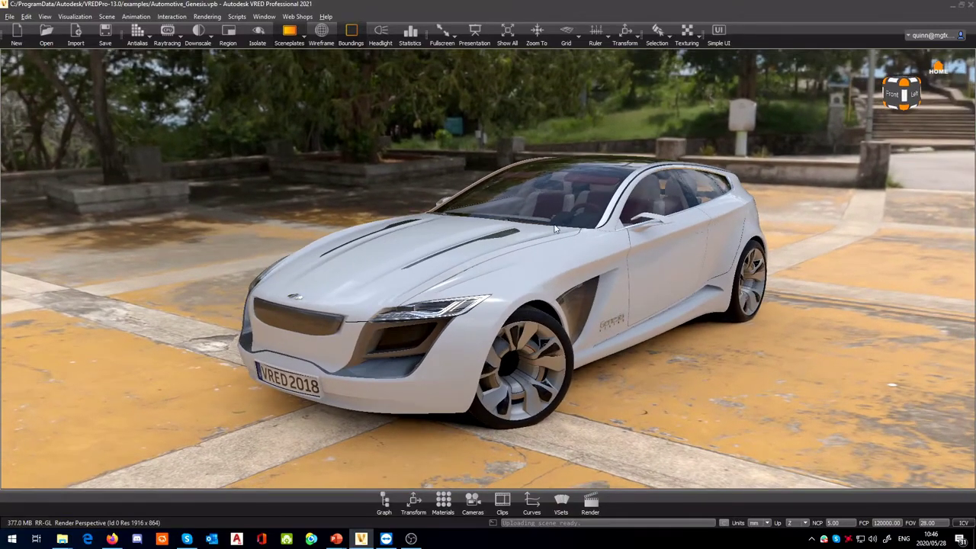
{"action": "left_click_drag", "start_coordinate": [667, 201], "coordinate": [700, 180]}
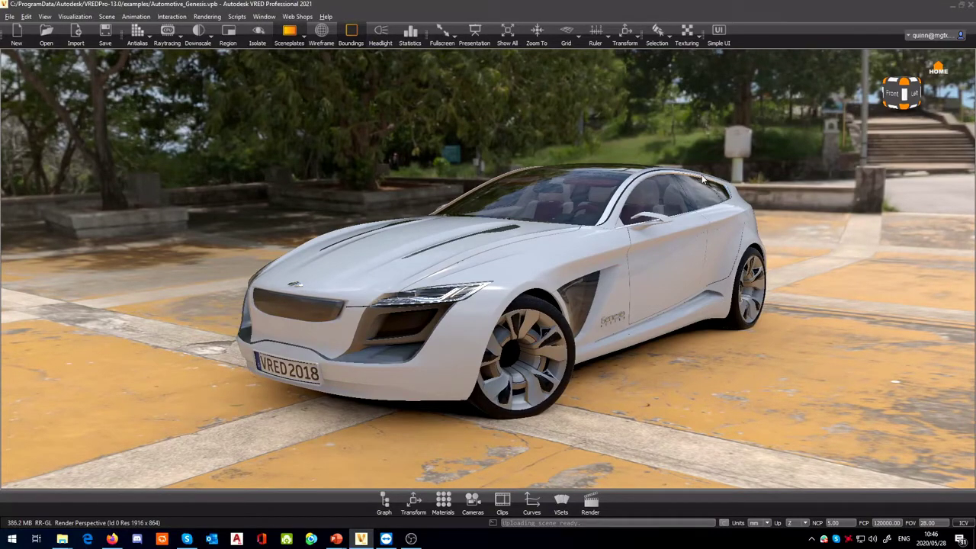
{"action": "left_click_drag", "start_coordinate": [723, 272], "coordinate": [702, 268]}
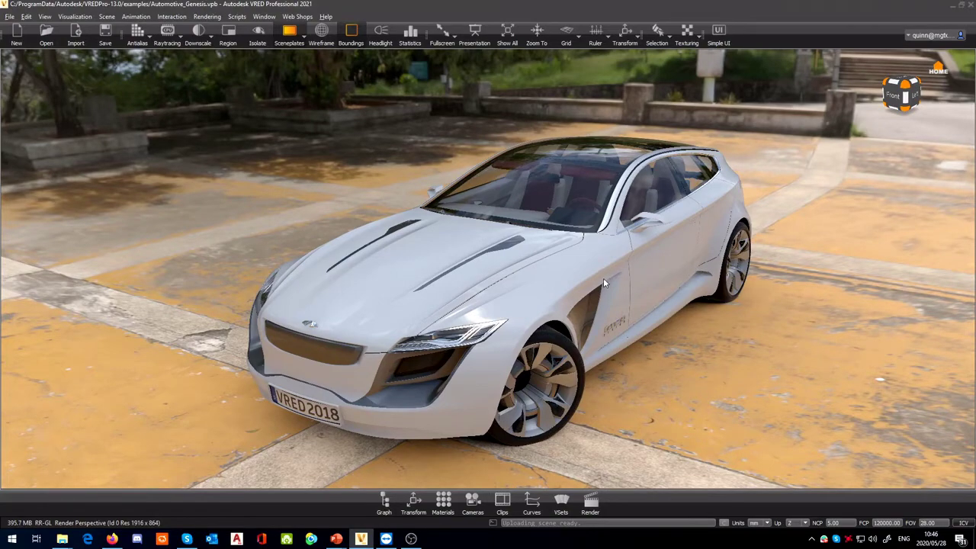
{"action": "left_click_drag", "start_coordinate": [603, 277], "coordinate": [665, 283]}
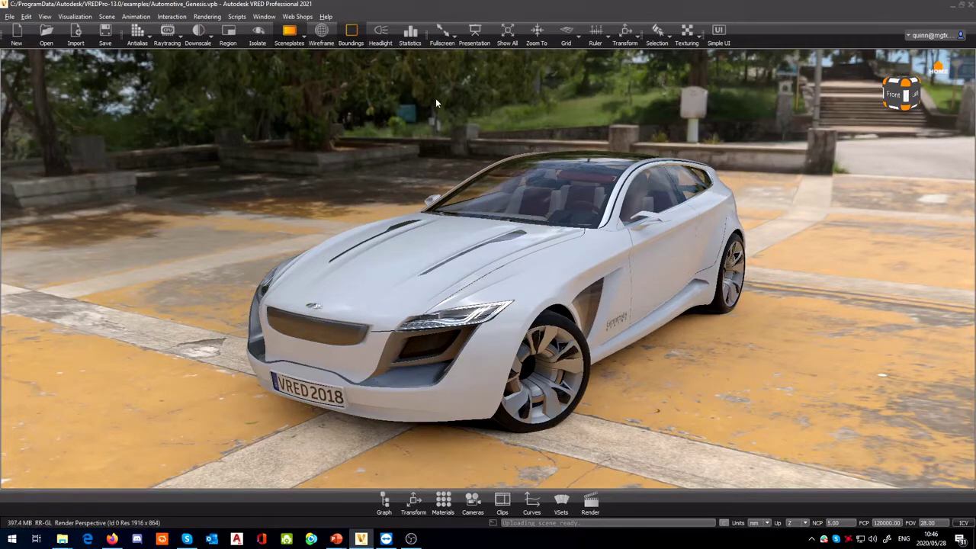
Preview the car with antialiasing enabled, and switch antialiasing off again
{"action": "left_click", "coordinate": [139, 32]}
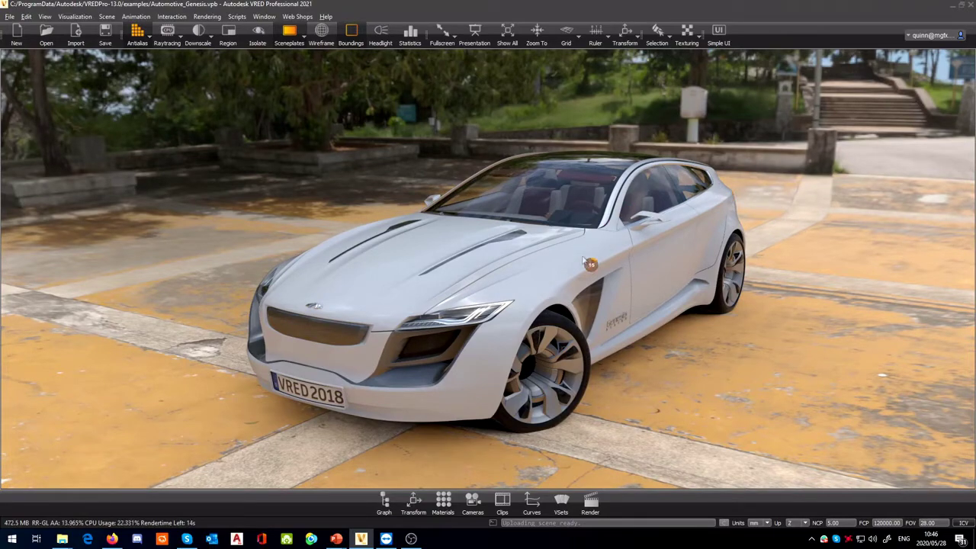
{"action": "left_click_drag", "start_coordinate": [667, 300], "coordinate": [645, 220]}
{"action": "left_click", "coordinate": [700, 230]}
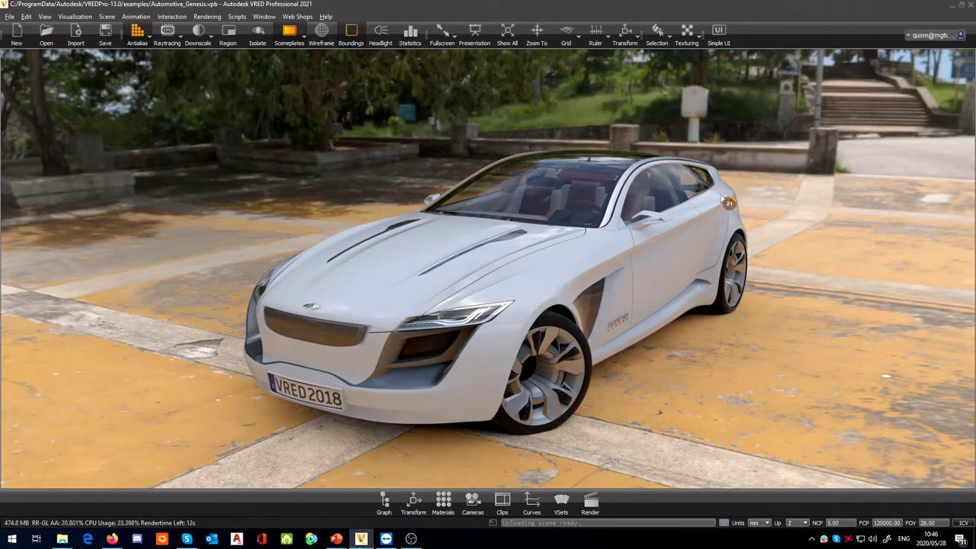
{"action": "left_click", "coordinate": [139, 36]}
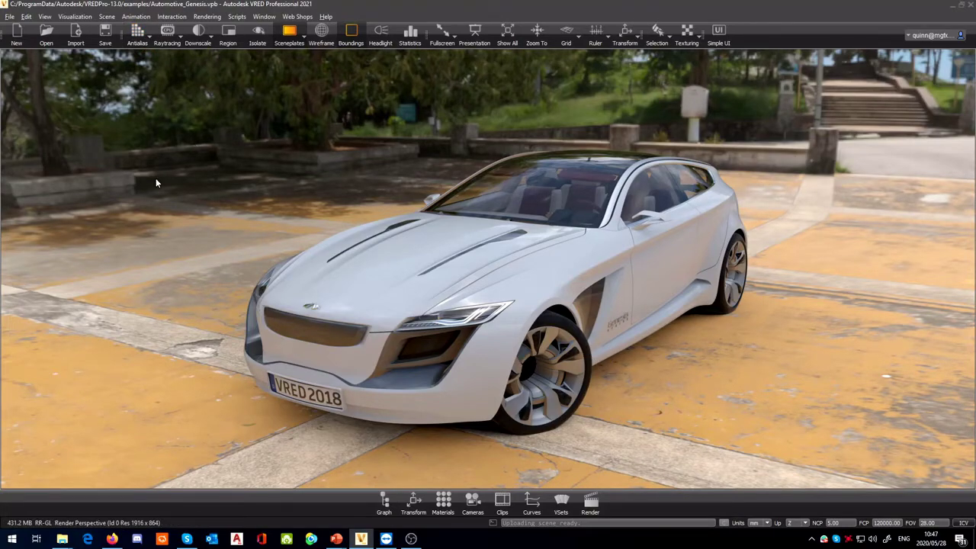
Preview the car's front right side with antialiasing and raytracing enabled, and switch both off again
{"action": "left_click_drag", "start_coordinate": [156, 182], "coordinate": [625, 175]}
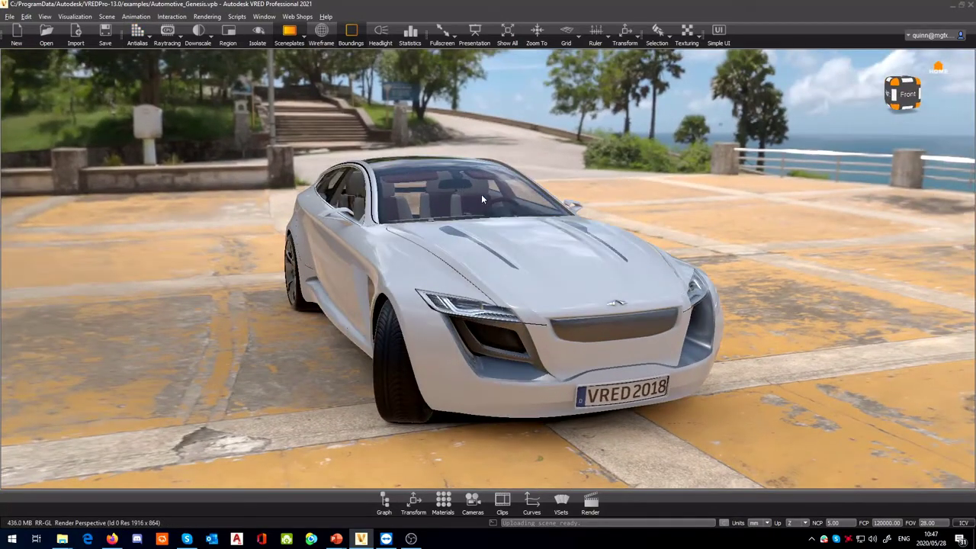
{"action": "left_click_drag", "start_coordinate": [482, 196], "coordinate": [253, 216]}
{"action": "left_click", "coordinate": [132, 32]}
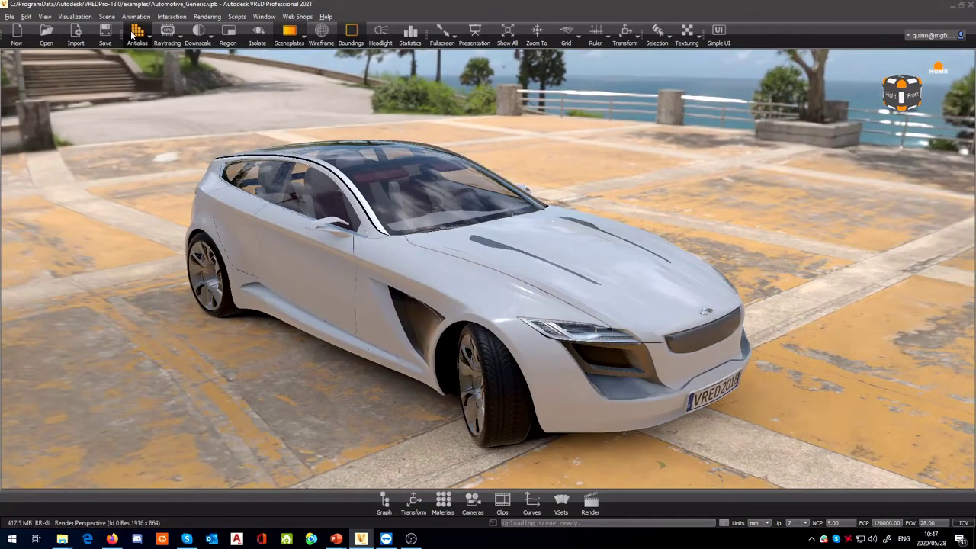
{"action": "left_click", "coordinate": [167, 34]}
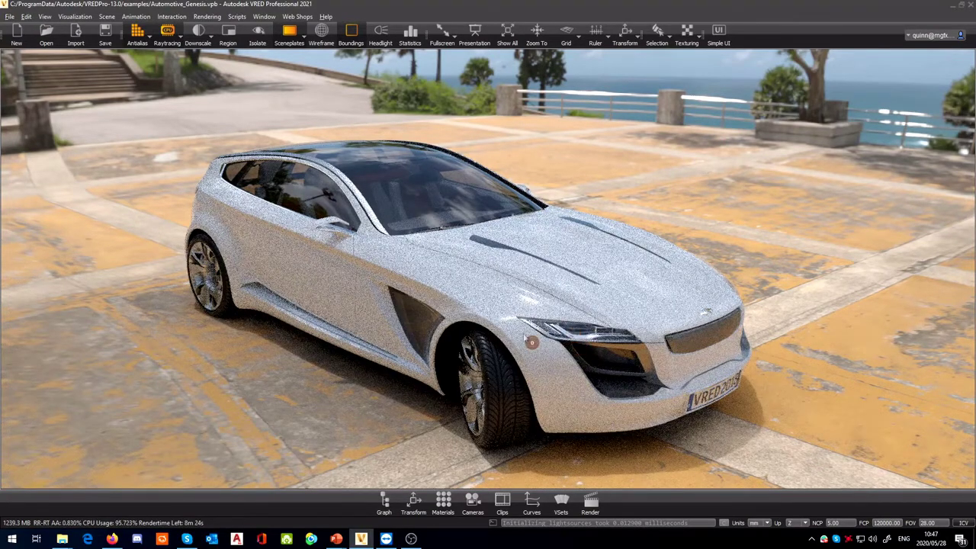
{"action": "left_click", "coordinate": [167, 30]}
{"action": "left_click", "coordinate": [136, 32]}
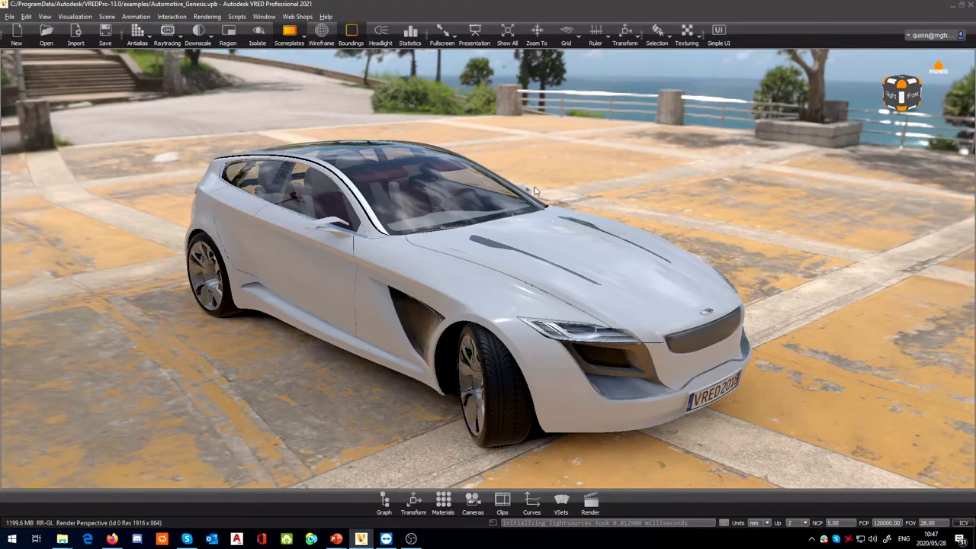
Open the example scene menu-sceneplate.vpb from the examples folder, discarding the current scene
{"action": "left_click_drag", "start_coordinate": [534, 190], "coordinate": [408, 234]}
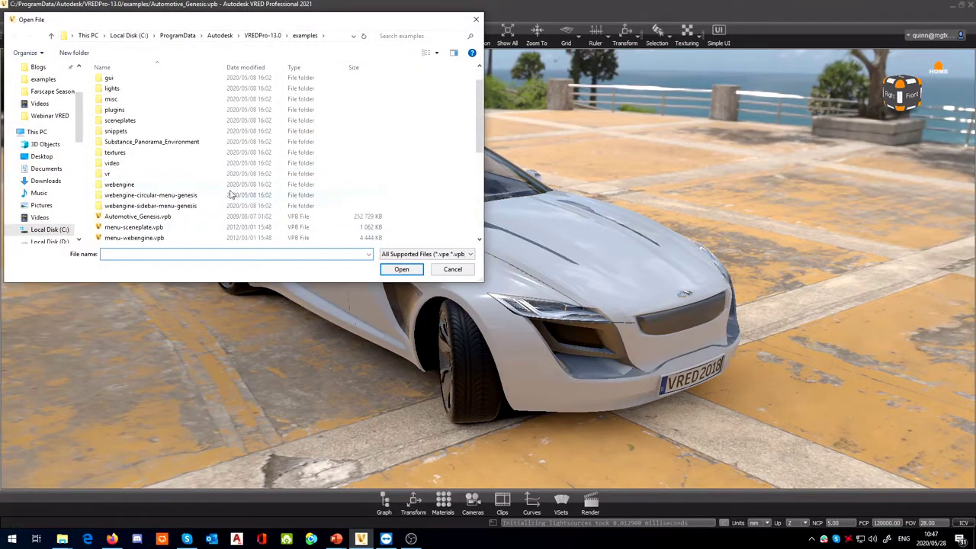
{"action": "scroll", "coordinate": [173, 221], "scroll_direction": "down", "scroll_amount": 1}
{"action": "scroll", "coordinate": [174, 220], "scroll_direction": "down", "scroll_amount": 1}
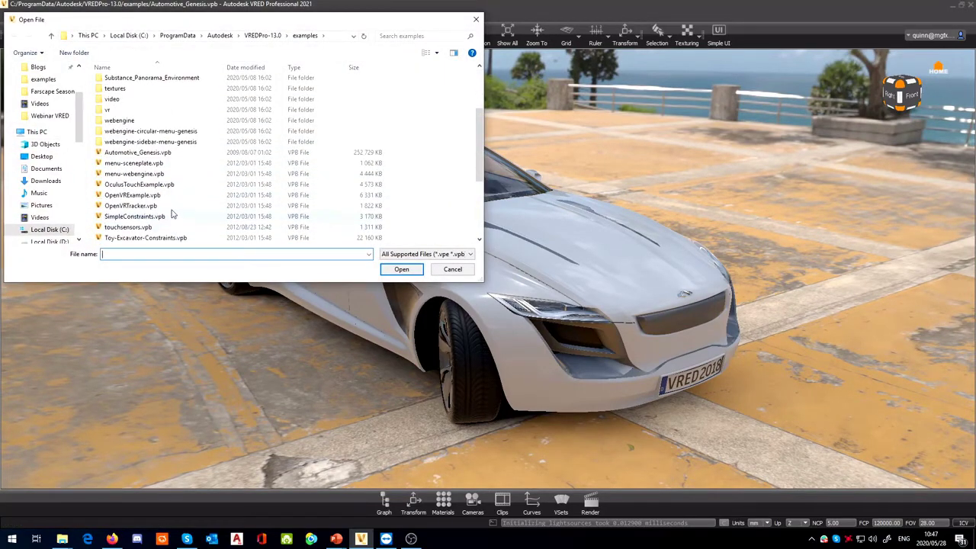
{"action": "double_click", "coordinate": [143, 163]}
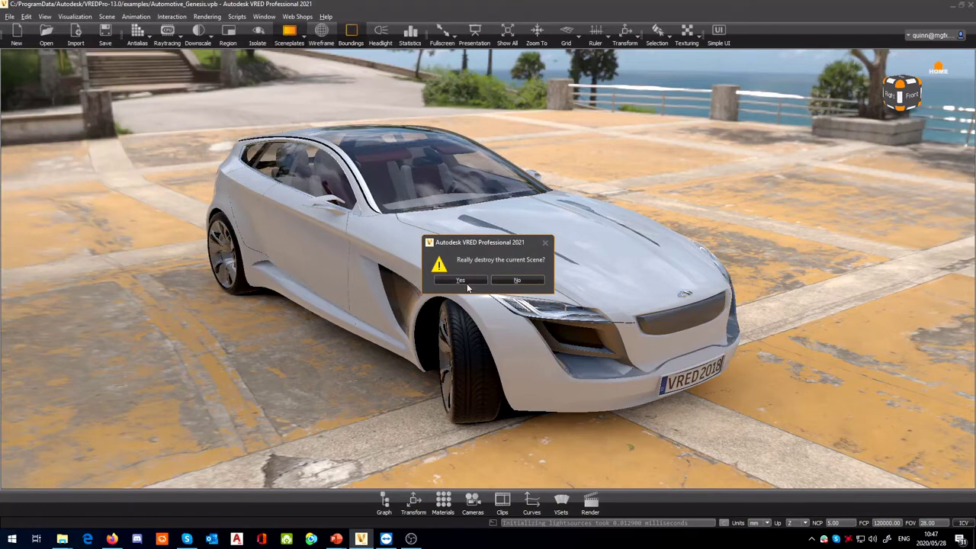
{"action": "left_click", "coordinate": [469, 282]}
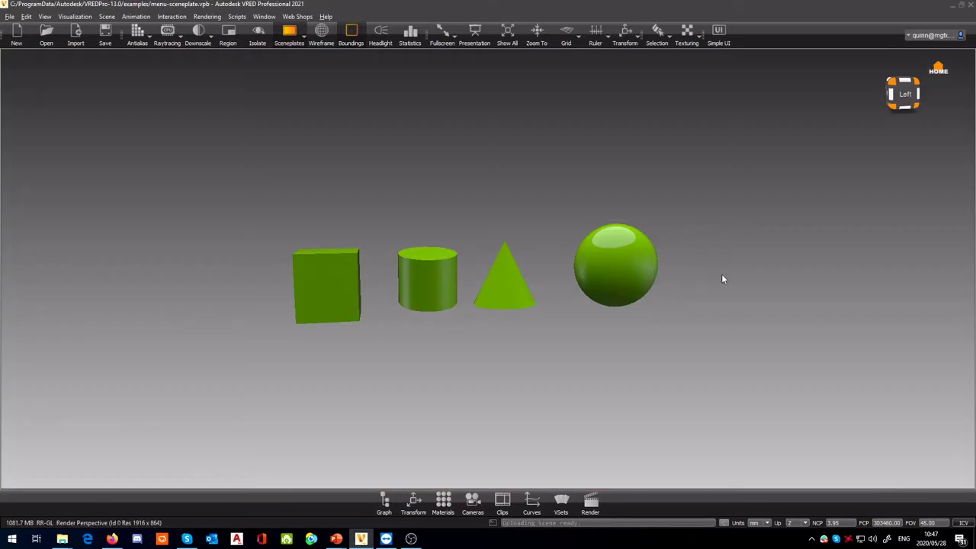
Play the Box, Cylinder, Cone and Circle animations from the sceneplate menu
{"action": "left_click_drag", "start_coordinate": [723, 279], "coordinate": [452, 274]}
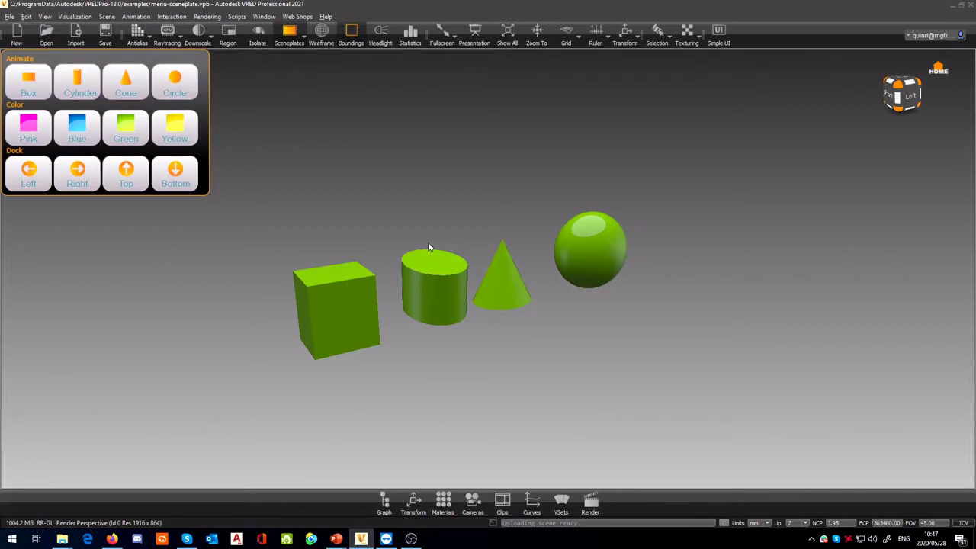
{"action": "left_click_drag", "start_coordinate": [394, 243], "coordinate": [345, 239], "text": "alt"}
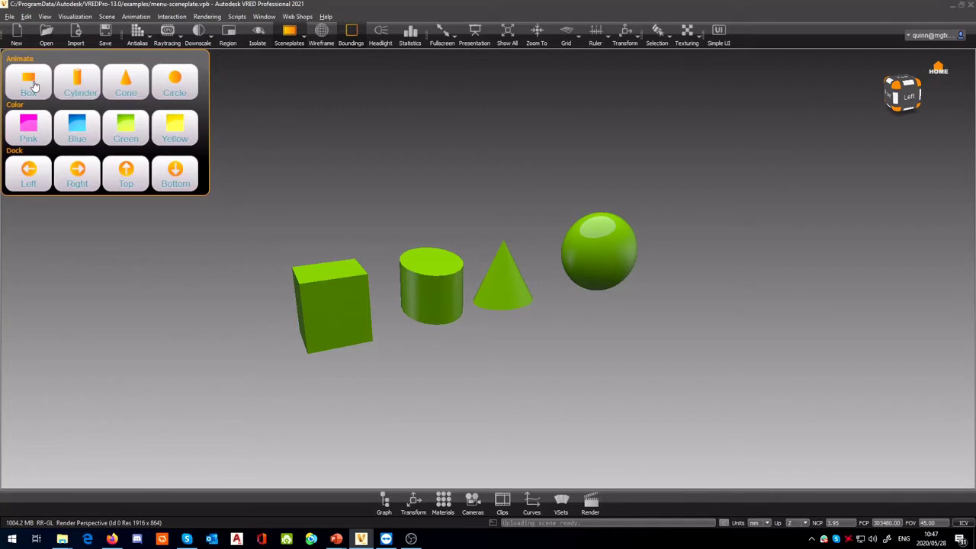
{"action": "left_click", "coordinate": [29, 83]}
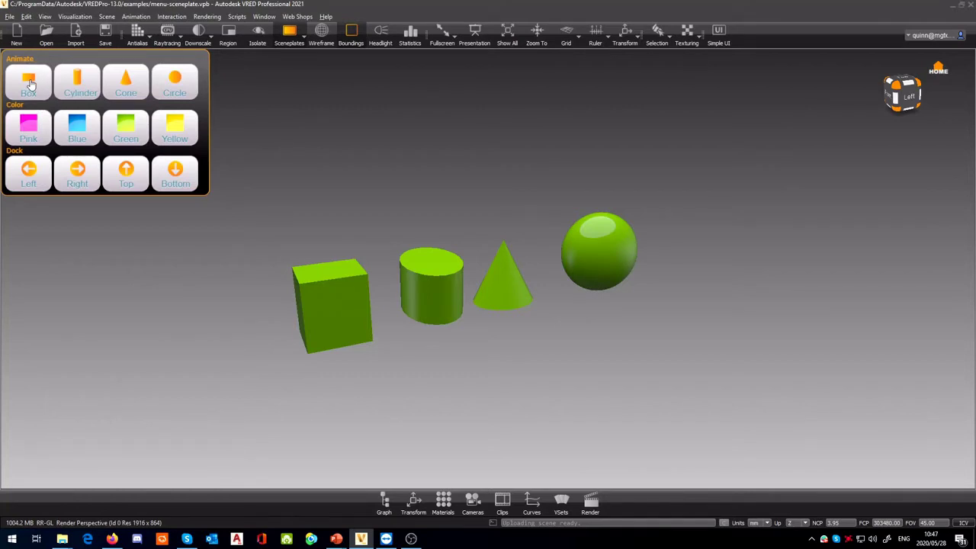
{"action": "left_click", "coordinate": [92, 87]}
{"action": "left_click", "coordinate": [139, 90]}
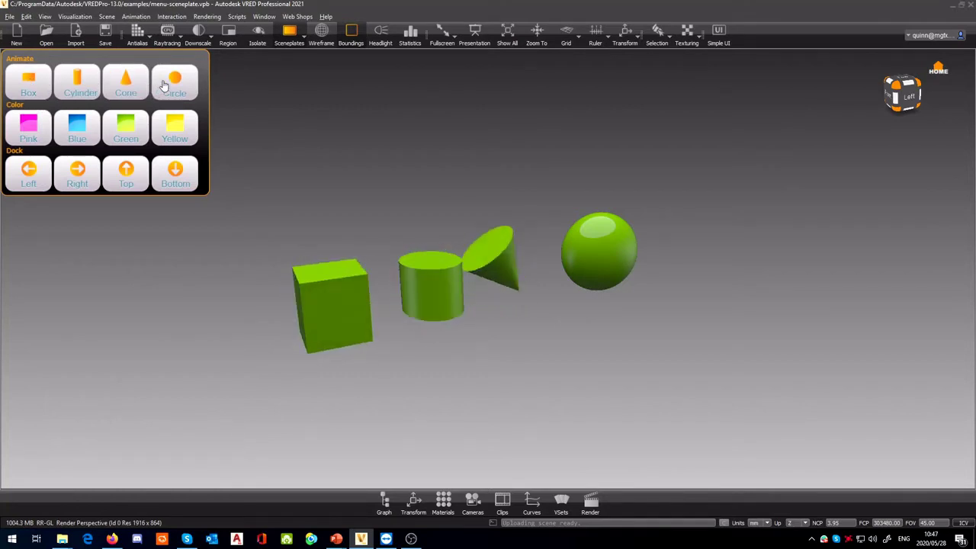
{"action": "left_click", "coordinate": [163, 85]}
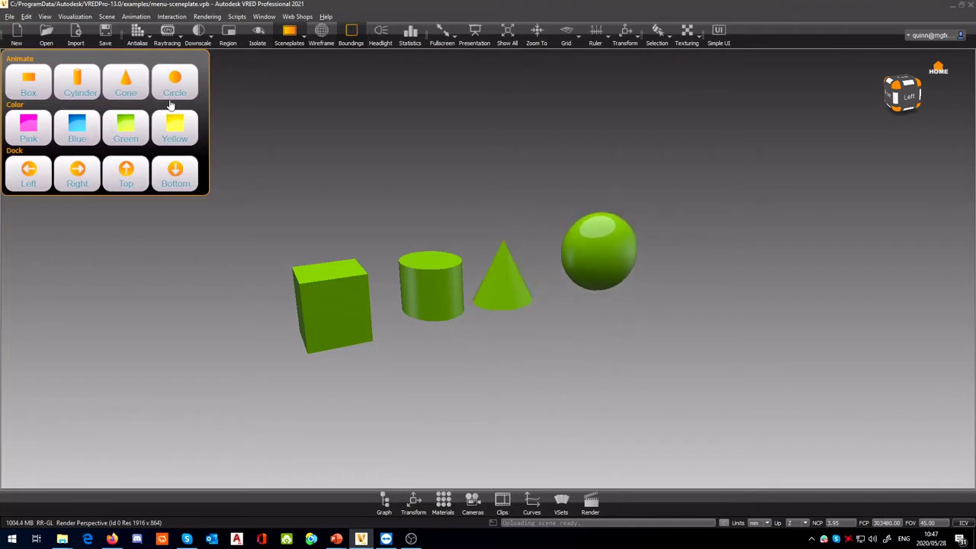
Recolor the shapes through the sceneplate menu with Pink, Blue and Green, ending on Yellow
{"action": "left_click", "coordinate": [28, 127]}
{"action": "left_click", "coordinate": [77, 127]}
{"action": "left_click", "coordinate": [126, 127]}
{"action": "left_click", "coordinate": [157, 135]}
Dock the sceneplate menu to Right, Top and Bottom in turn, ending on Left
{"action": "left_click", "coordinate": [77, 171]}
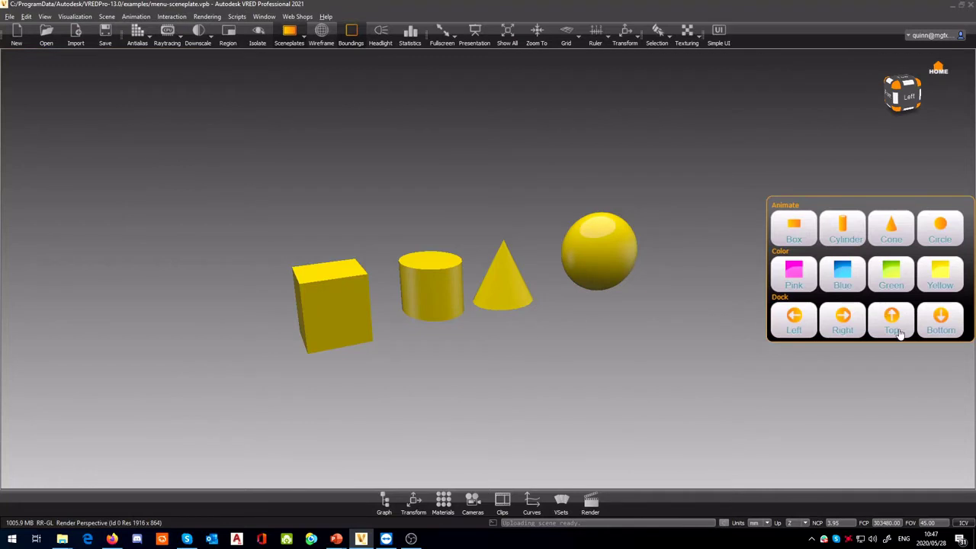
{"action": "left_click", "coordinate": [898, 329]}
{"action": "left_click", "coordinate": [561, 177]}
{"action": "left_click", "coordinate": [427, 471]}
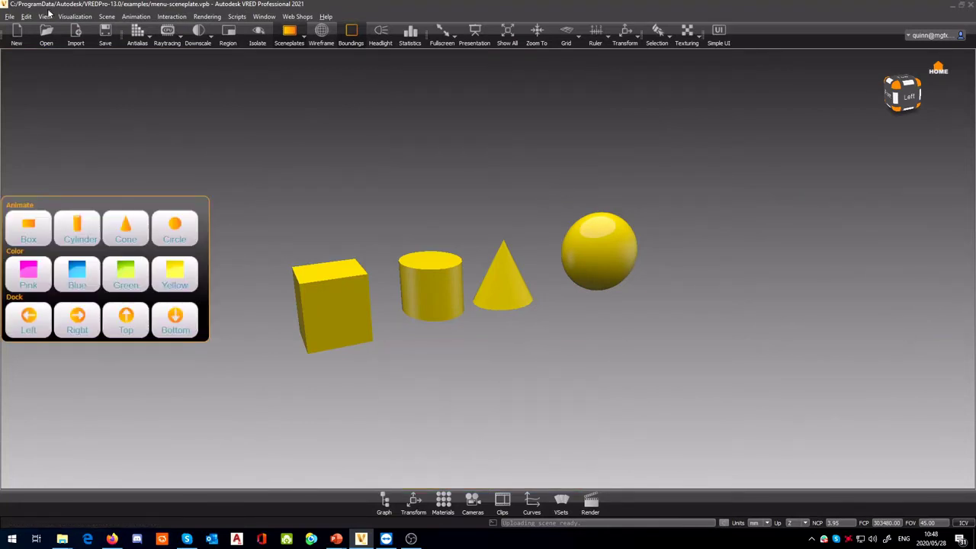
Open the example scene Automotive_Genesis.vpb, discarding the current shapes scene
{"action": "left_click", "coordinate": [46, 33]}
{"action": "scroll", "coordinate": [237, 177], "scroll_direction": "down", "scroll_amount": 2}
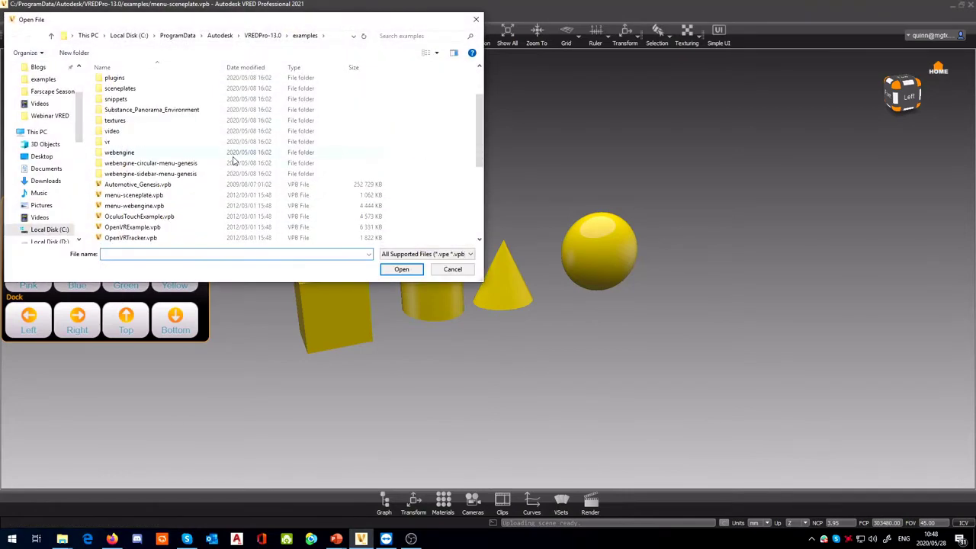
{"action": "double_click", "coordinate": [160, 187]}
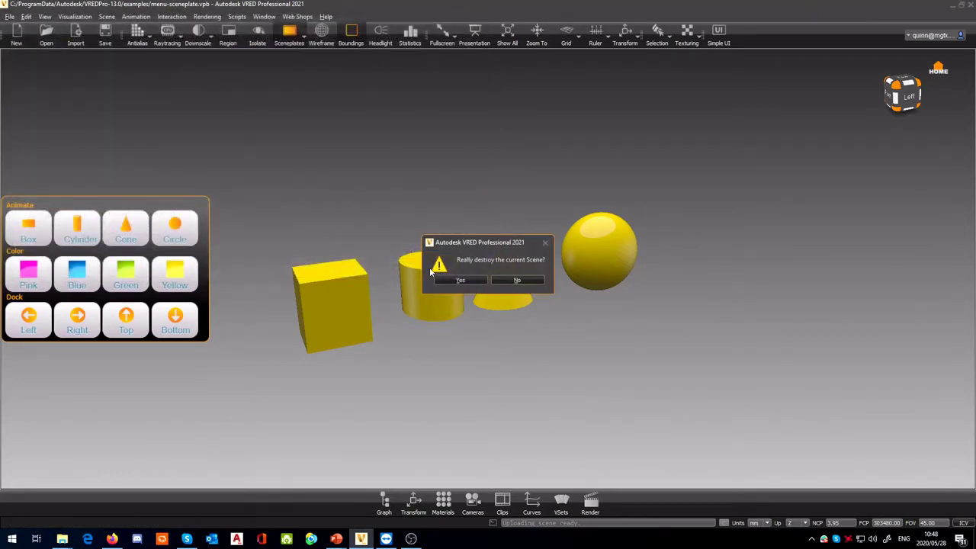
{"action": "left_click", "coordinate": [513, 279]}
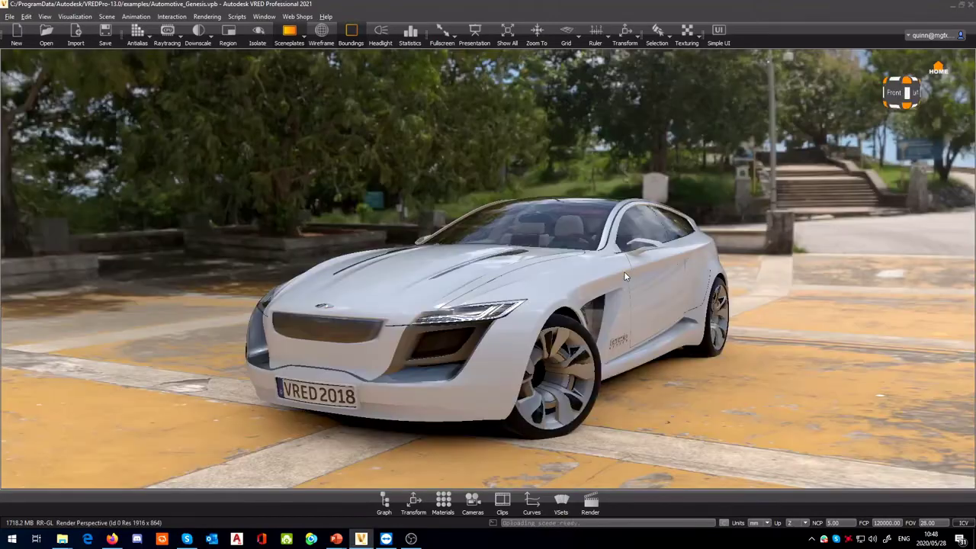
Show the scene graph and expand the Genesis, EnvironmentsTransform and Environments nodes to examine the scene structure
{"action": "left_click_drag", "start_coordinate": [624, 276], "coordinate": [906, 320]}
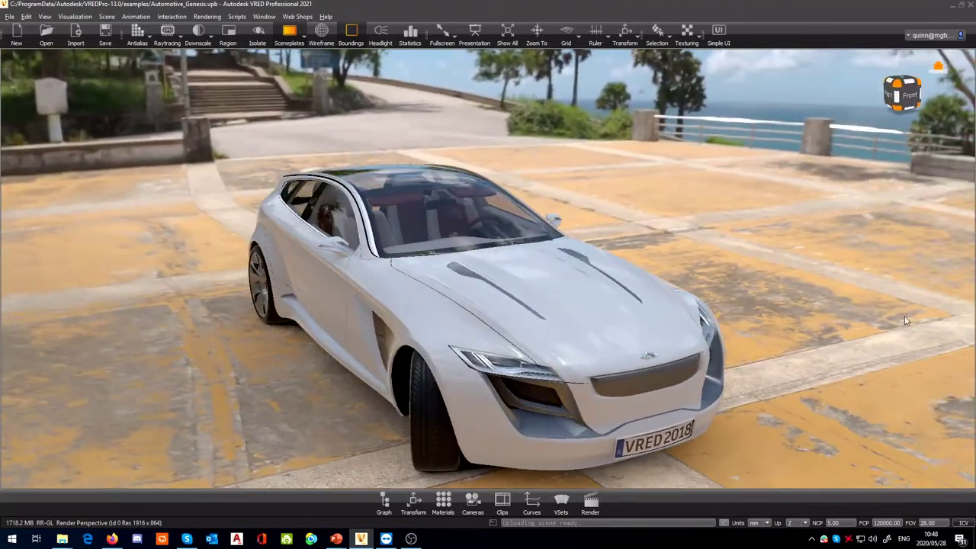
{"action": "left_click_drag", "start_coordinate": [244, 324], "coordinate": [460, 270]}
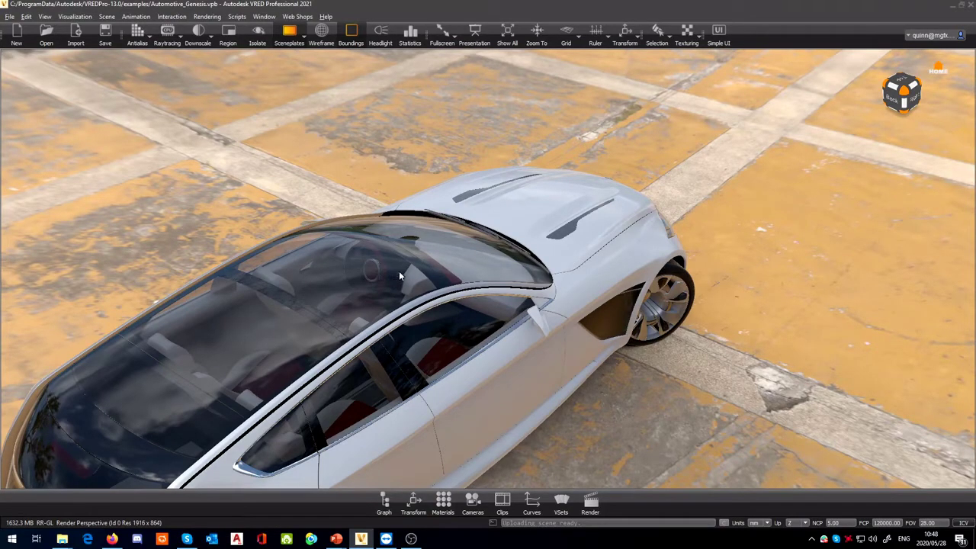
{"action": "left_click_drag", "start_coordinate": [581, 332], "coordinate": [537, 335]}
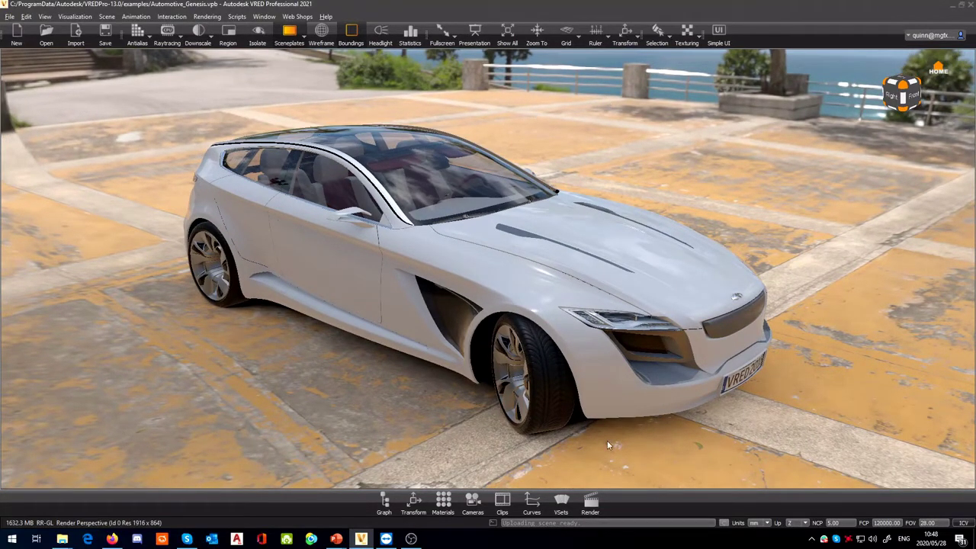
{"action": "left_click_drag", "start_coordinate": [602, 426], "coordinate": [442, 337]}
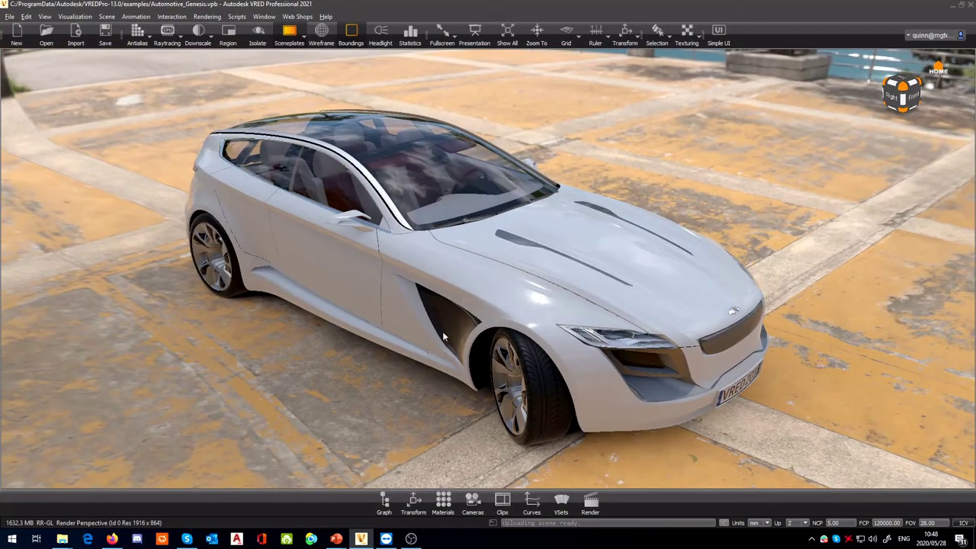
{"action": "left_click", "coordinate": [378, 501]}
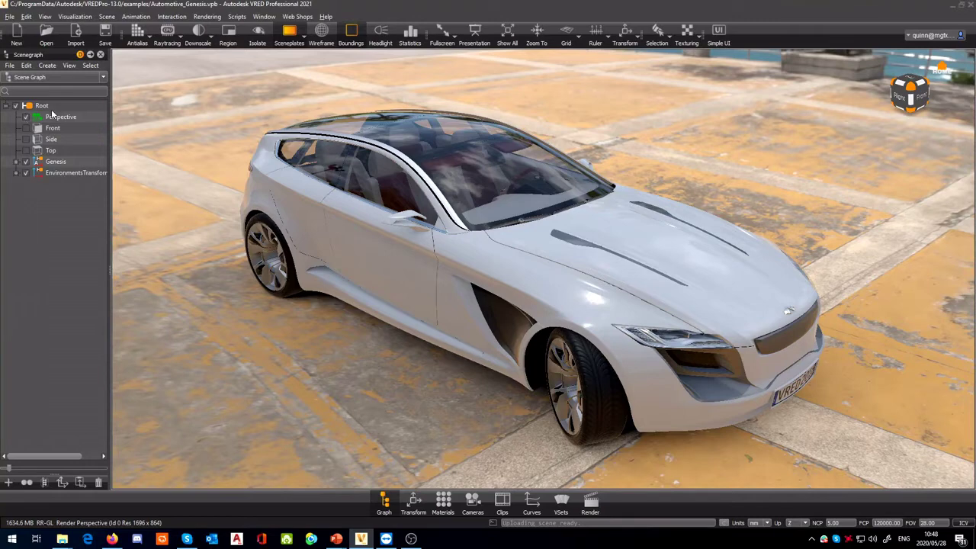
{"action": "left_click", "coordinate": [16, 161]}
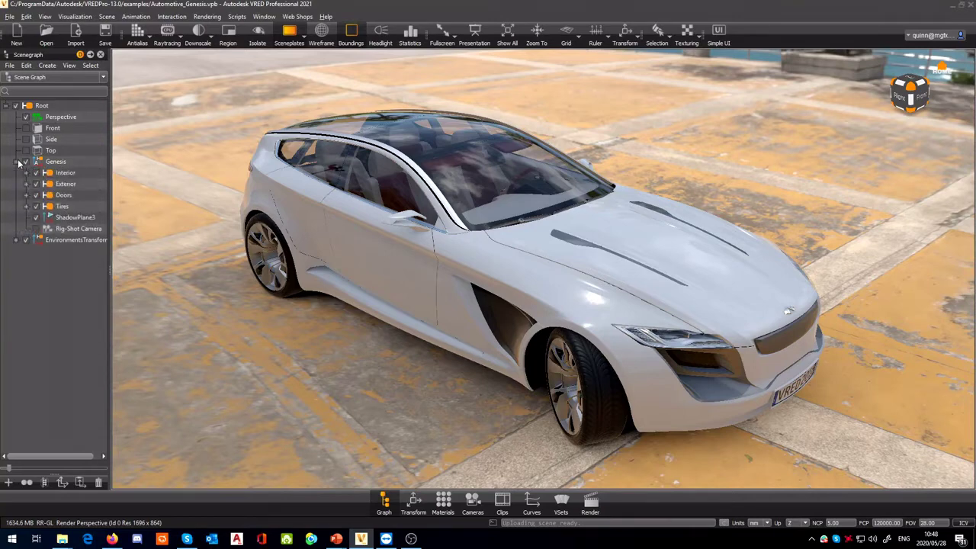
{"action": "left_click", "coordinate": [16, 240]}
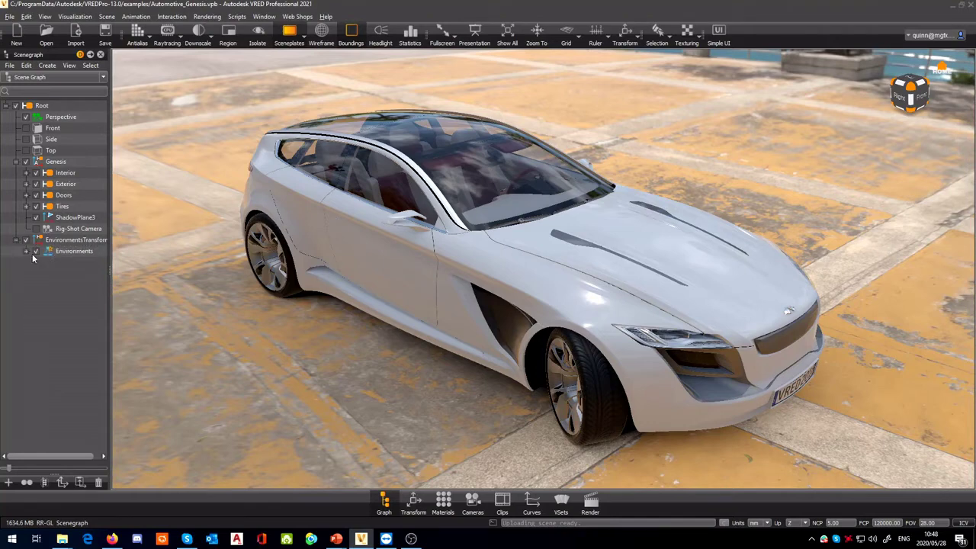
{"action": "left_click", "coordinate": [26, 251]}
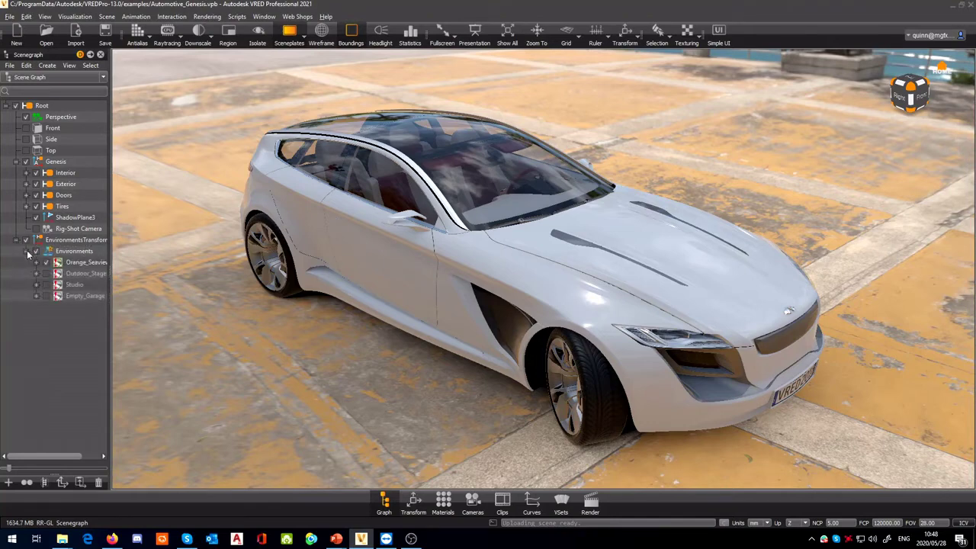
Select the Interior, Exterior, Doors and Tires groups in turn and check the Interior branch to examine how the Genesis car is organised
{"action": "left_click", "coordinate": [64, 173]}
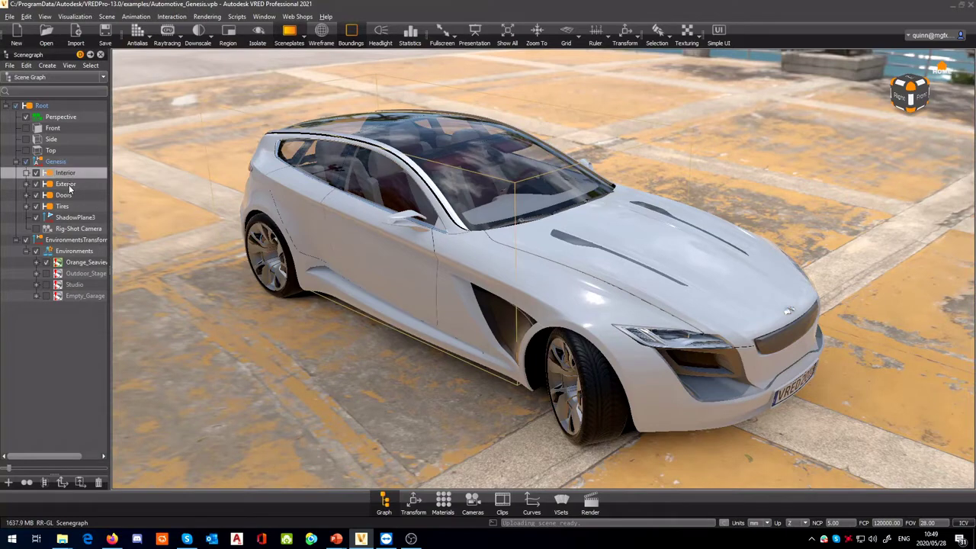
{"action": "left_click", "coordinate": [69, 186]}
{"action": "left_click", "coordinate": [68, 196]}
{"action": "left_click", "coordinate": [68, 207]}
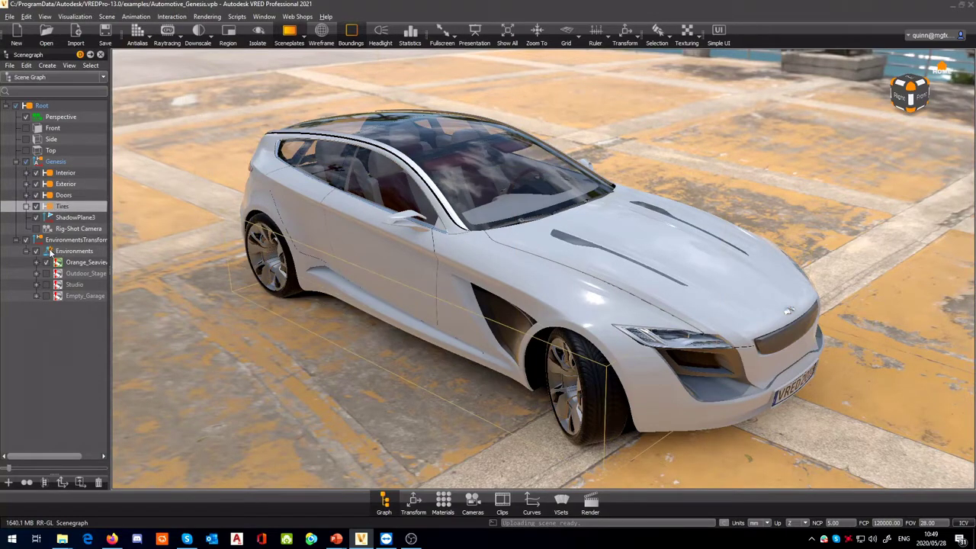
{"action": "left_click", "coordinate": [26, 174]}
{"action": "left_click", "coordinate": [26, 174]}
{"action": "left_click_drag", "start_coordinate": [597, 422], "coordinate": [635, 434]}
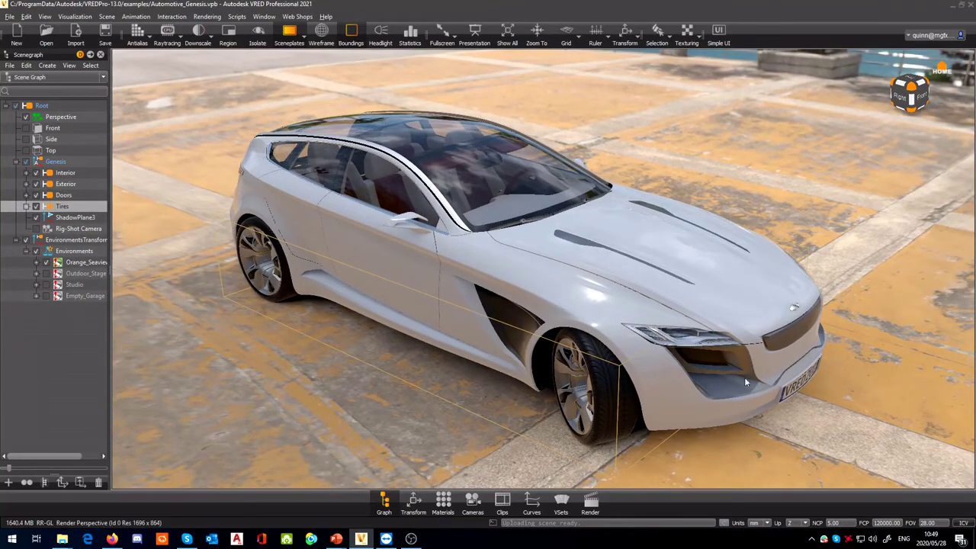
{"action": "left_click_drag", "start_coordinate": [641, 381], "coordinate": [593, 400]}
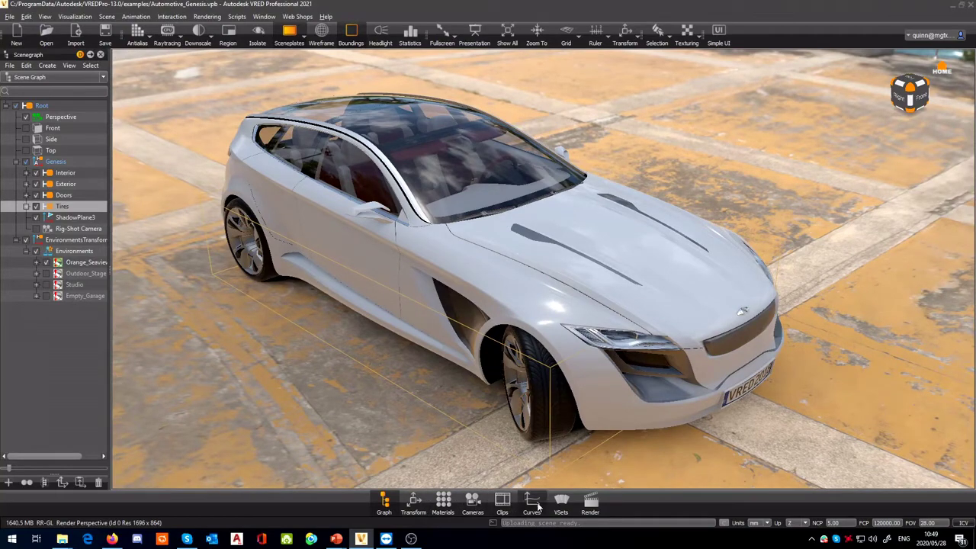
Show the Material Editor and widen its material thumbnail area and its material and tag lists
{"action": "left_click", "coordinate": [443, 501]}
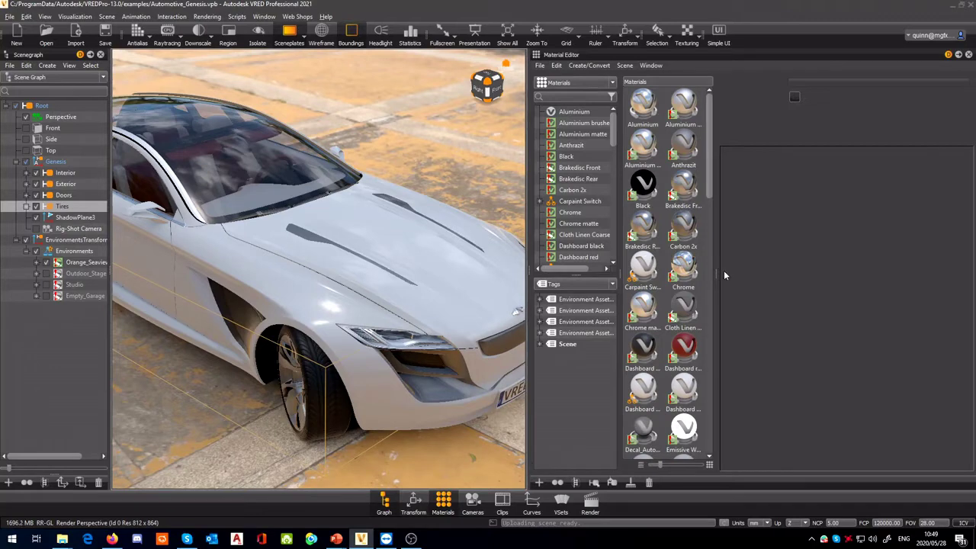
{"action": "left_click_drag", "start_coordinate": [716, 270], "coordinate": [757, 268]}
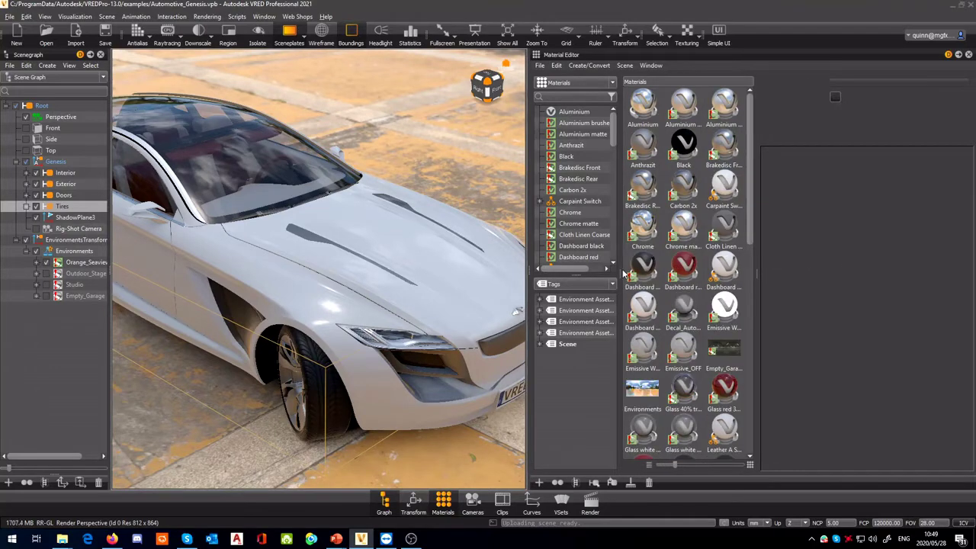
{"action": "left_click_drag", "start_coordinate": [619, 266], "coordinate": [667, 277]}
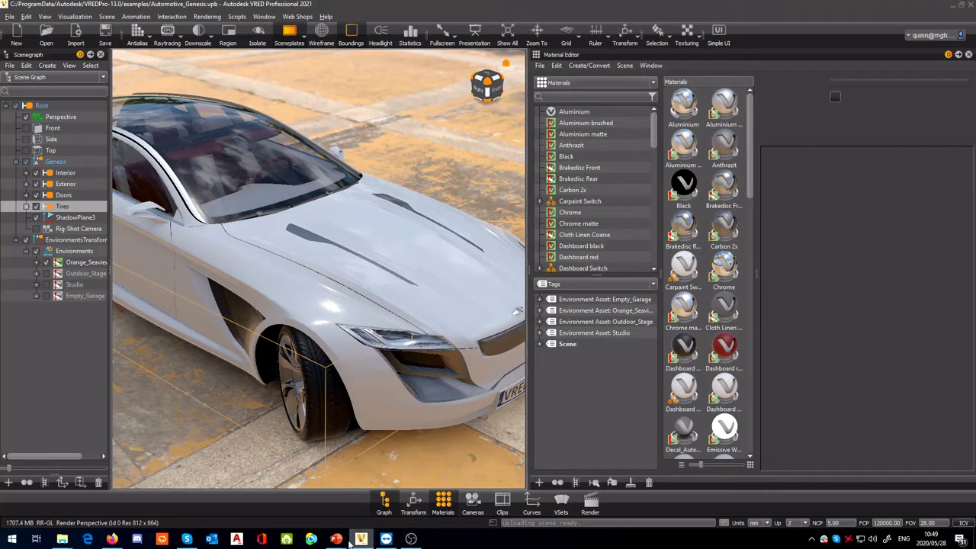
Switch to the running PowerPoint slide show and advance to the slide 'Pre-Rendered shadows into geometry'
{"action": "mouse_move", "coordinate": [336, 539]}
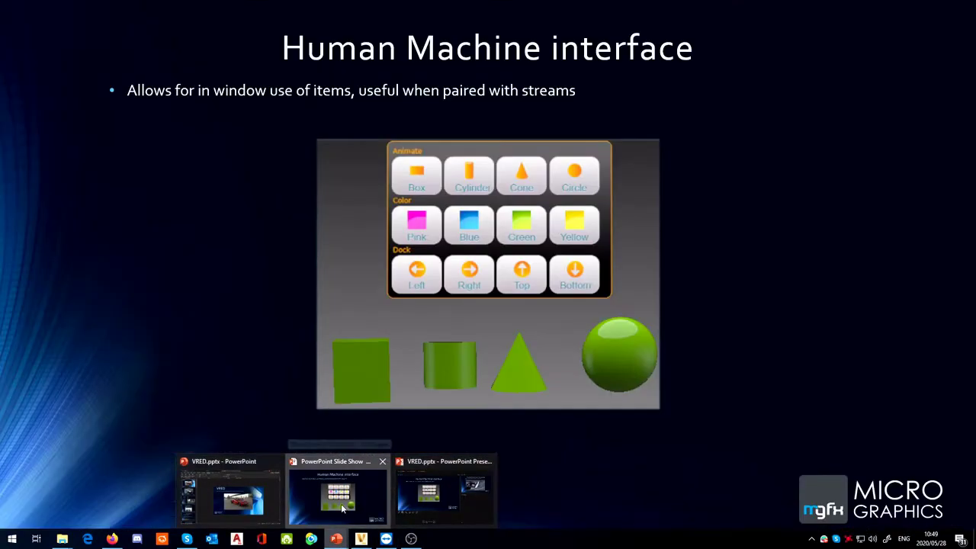
{"action": "left_click", "coordinate": [340, 508]}
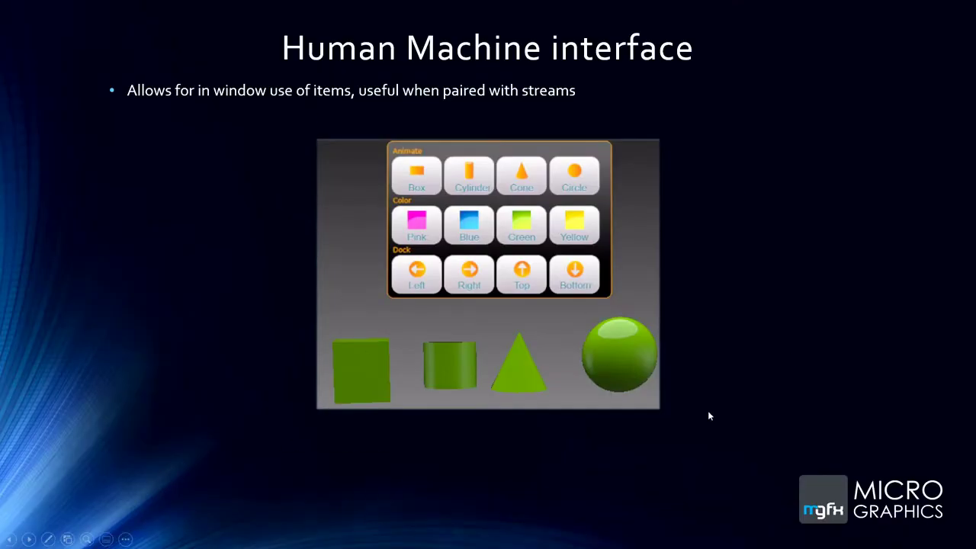
{"action": "left_click", "coordinate": [661, 323]}
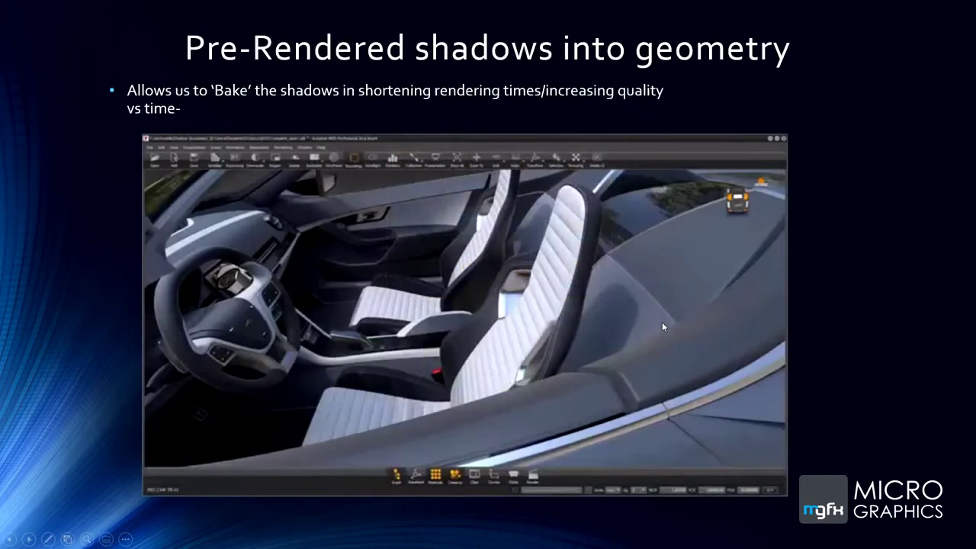
{"action": "mouse_move", "coordinate": [556, 313]}
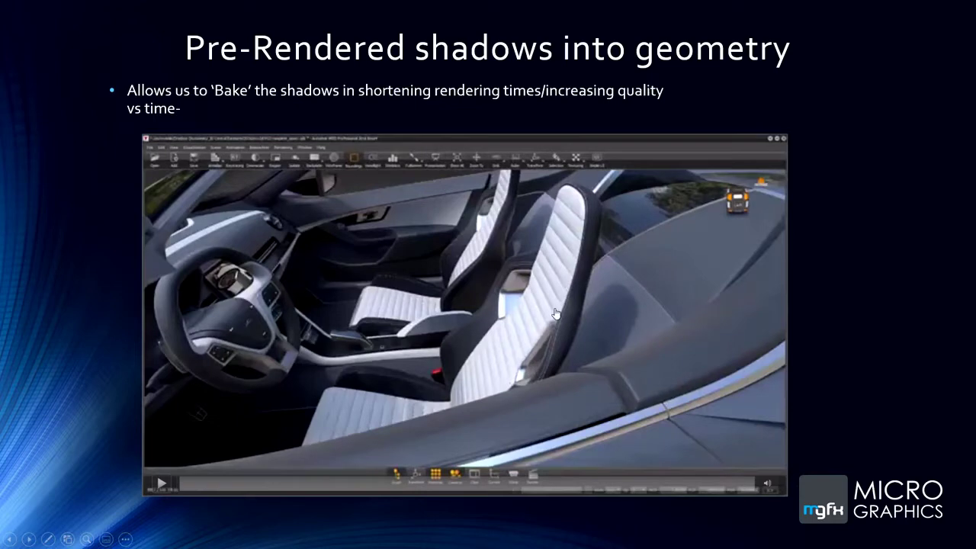